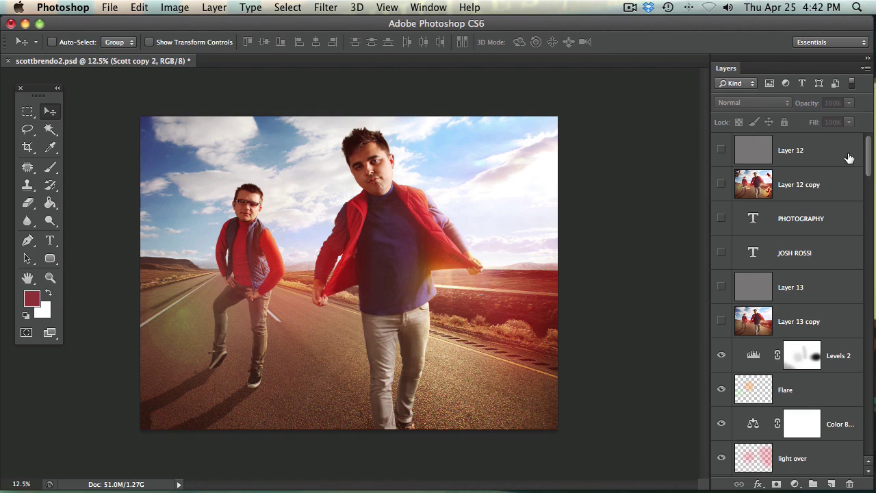
Briefly show Layer 13 copy to compare the faces, then hide it again.
scroll(868, 163, "down", 5)
scroll(871, 168, "up", 3)
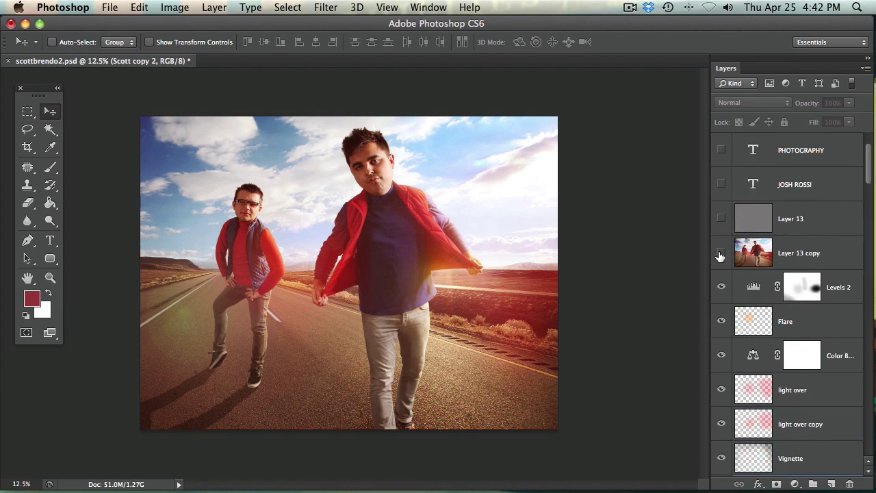
left_click(721, 254)
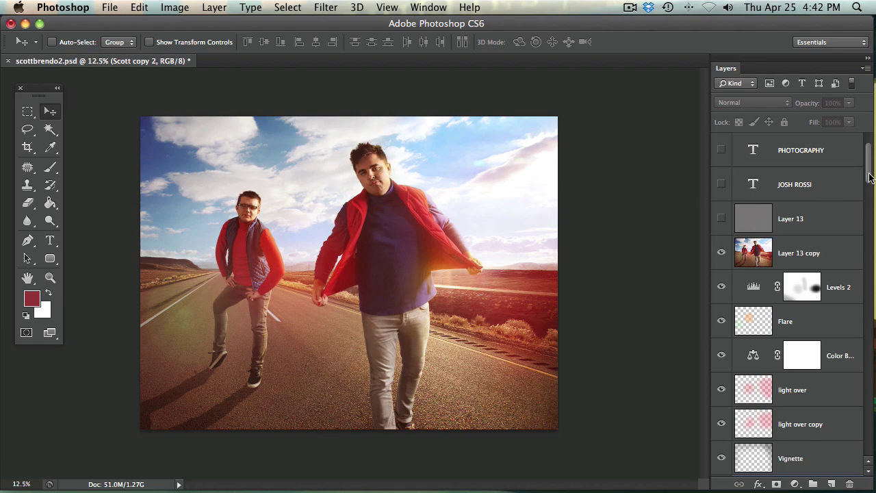
scroll(870, 176, "down", 3)
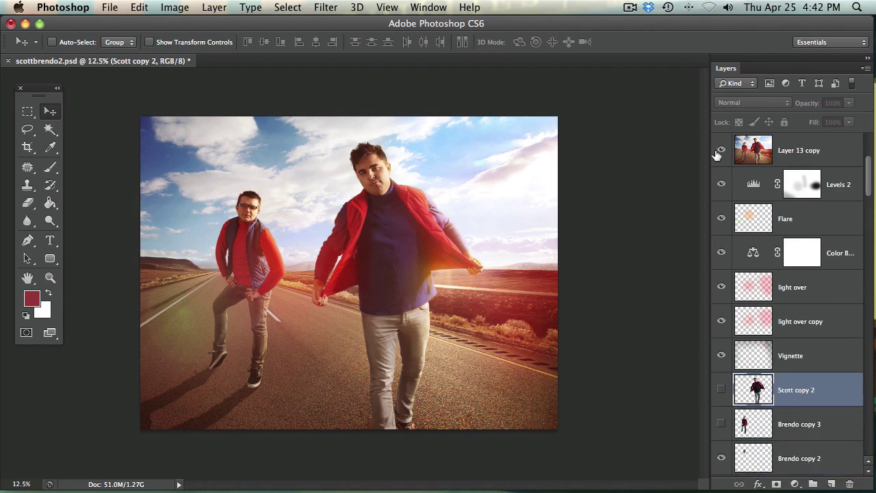
left_click(720, 150)
scroll(870, 215, "down", 5)
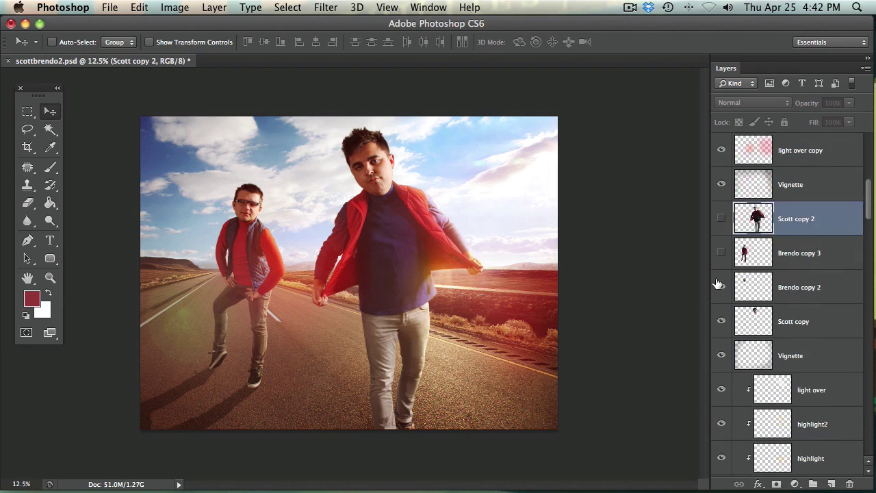
Hide Brendo copy 2 and Scott copy, keep Scott copy 2 hidden, and zoom in on the red-vest man's face.
left_click_drag(719, 284, 720, 319)
left_click(722, 219)
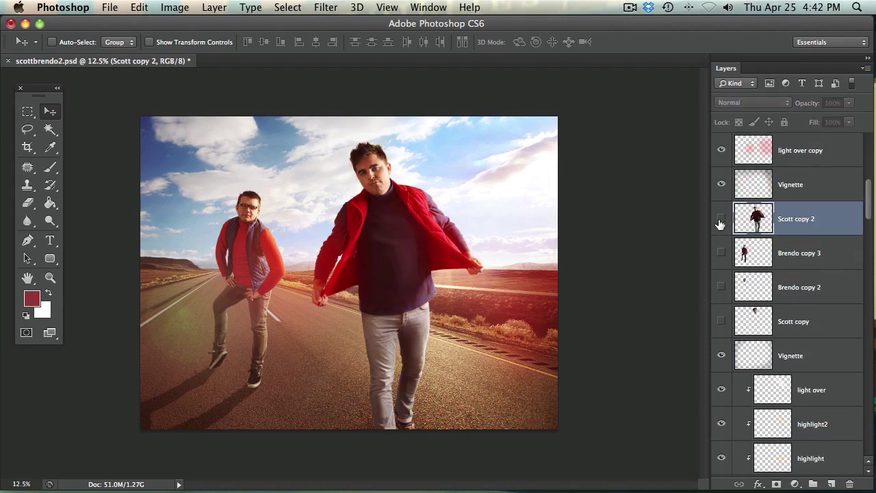
left_click(720, 221)
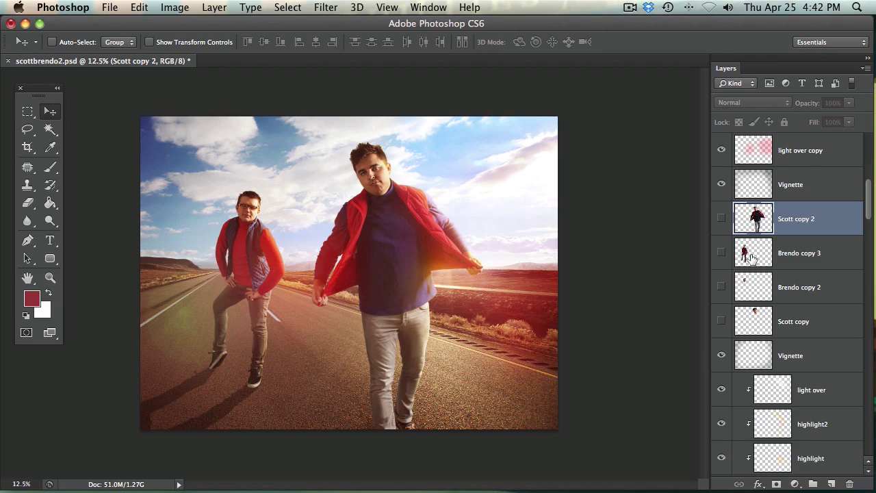
key("super+equal")
key("super+equal")
key("super+equal")
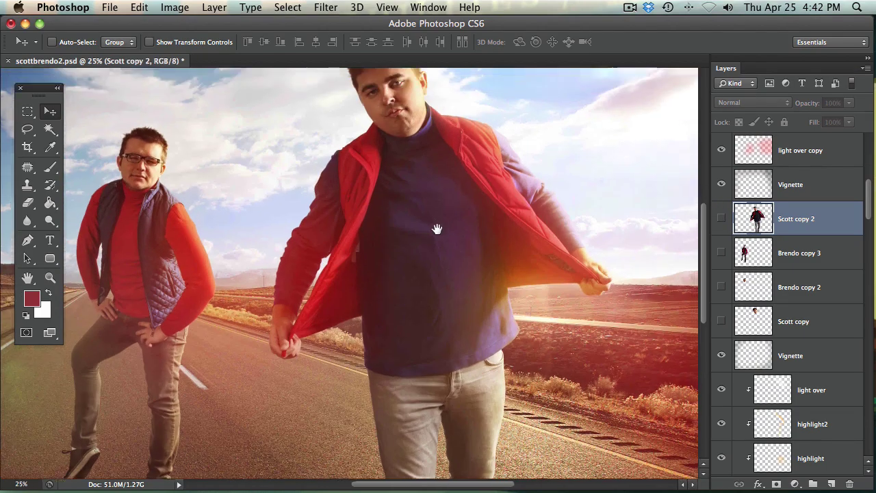
key("super+equal")
key("super+equal")
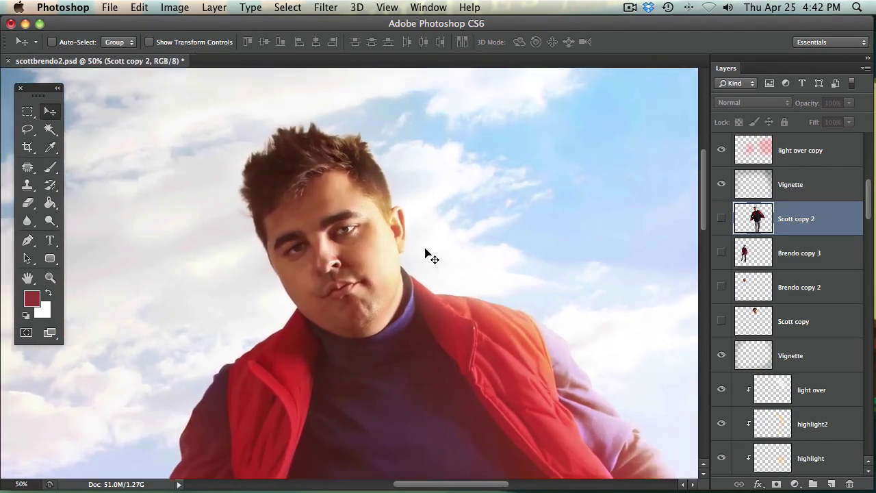
With the Pen tool, start a path at the jaw edge and add a curved anchor down the jawline.
key("p")
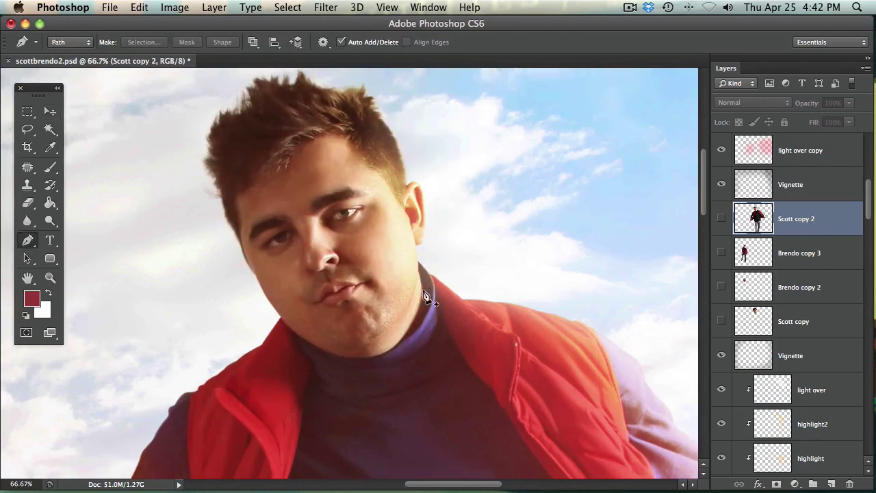
scroll(428, 224, "up", 2)
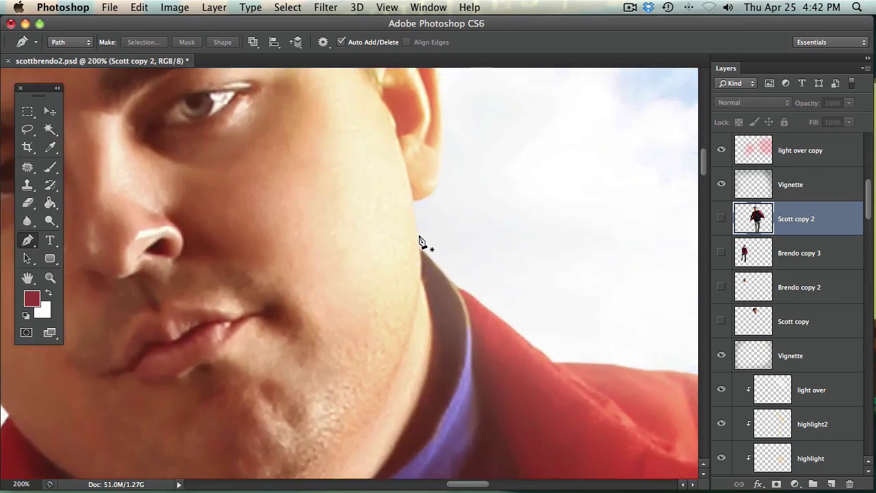
left_click(420, 242)
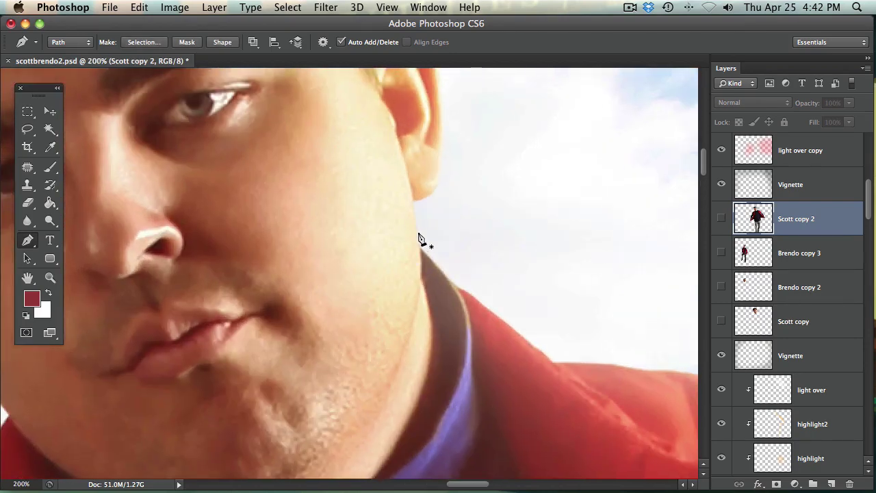
scroll(417, 205, "down", 5)
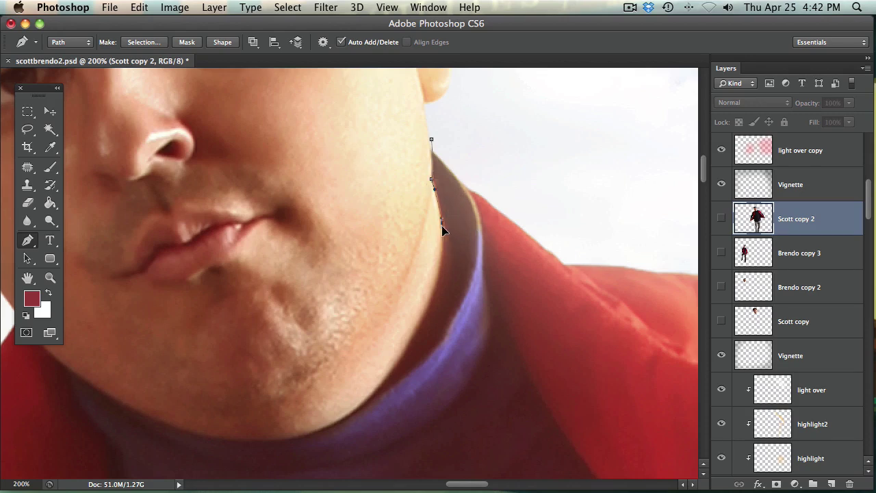
left_click(375, 387)
left_click_drag(369, 402, 342, 404)
Curve the path under the chin and along the far jaw to the collar, then add a corner point up-left of the head.
scroll(288, 348, "down", 2)
scroll(288, 347, "left", 5)
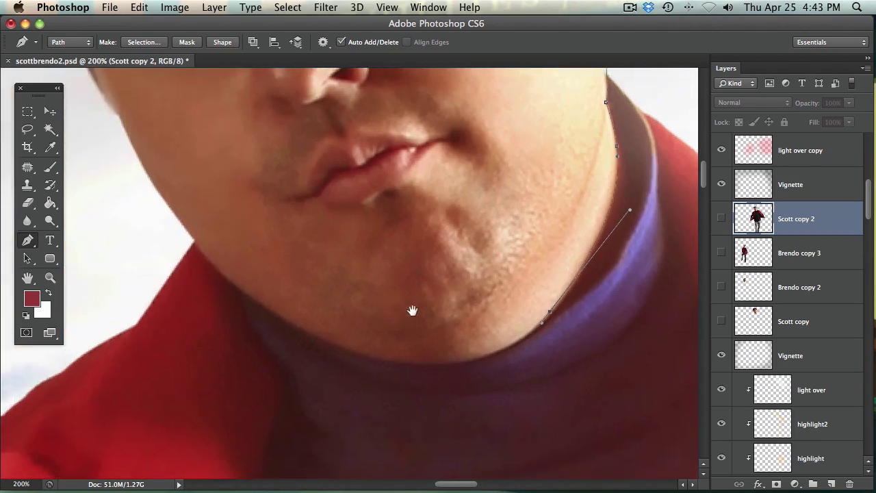
left_click_drag(358, 351, 320, 337)
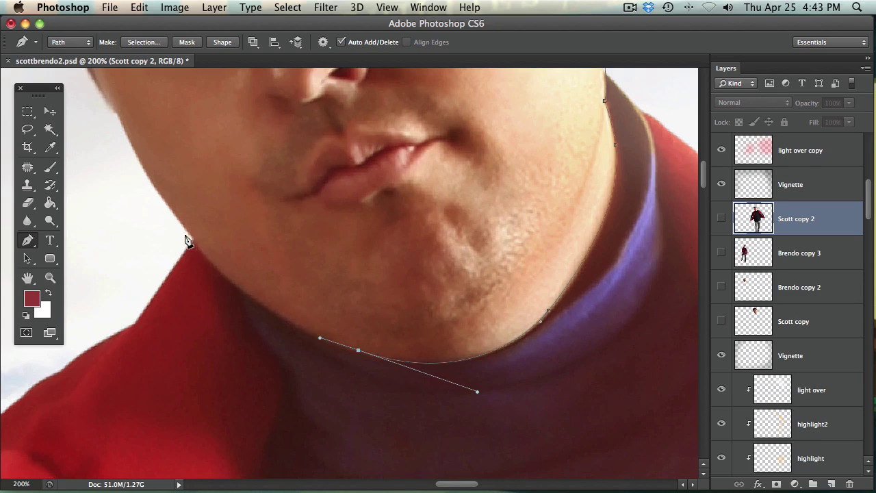
left_click_drag(193, 239, 127, 204)
left_click(124, 265)
key("super+minus")
key("super+minus")
key("super+minus")
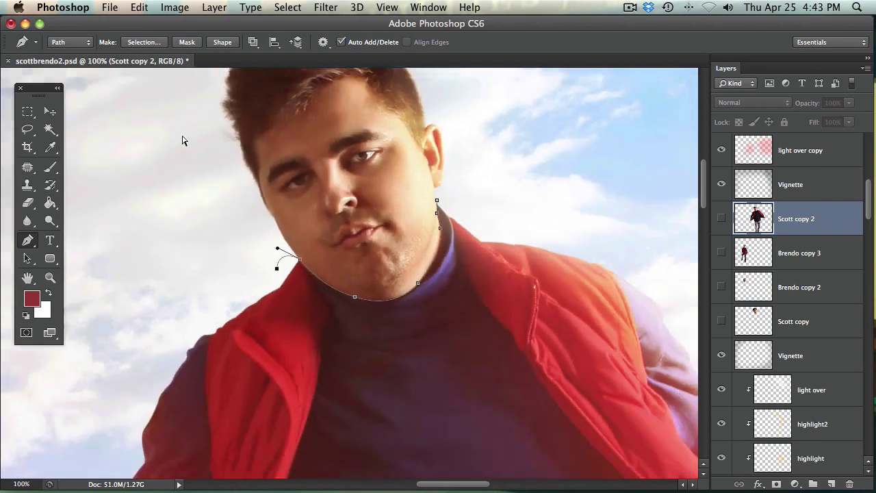
left_click(204, 123)
Close the head outline back at the jaw start point and convert the path into a selection.
scroll(225, 137, "up", 2)
left_click(248, 88)
left_click(455, 100)
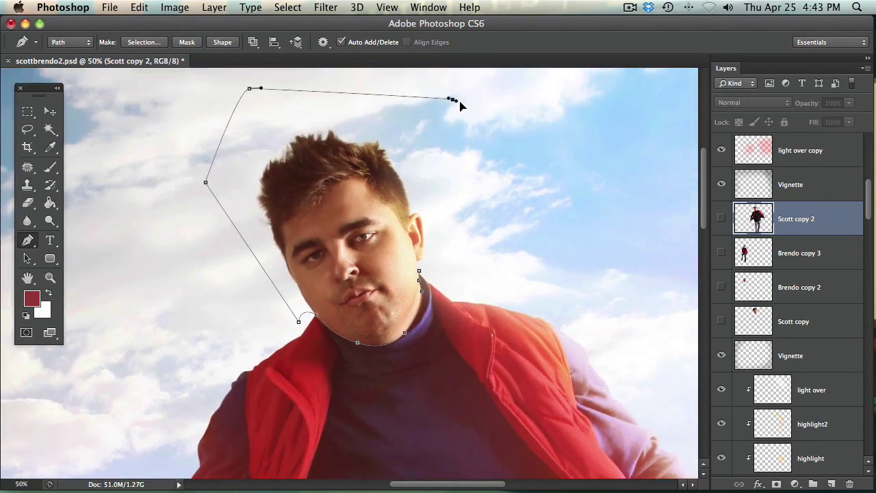
left_click(479, 200)
left_click(420, 271)
right_click(428, 198)
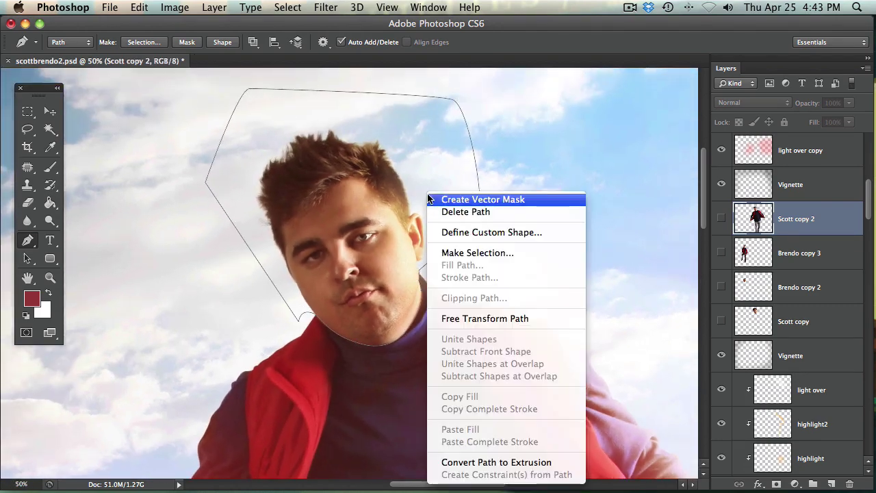
left_click(518, 253)
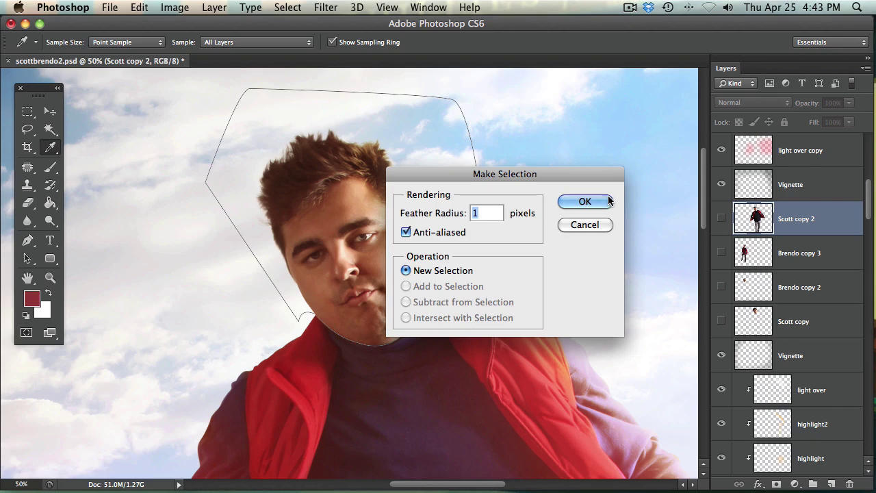
left_click(586, 200)
Show Scott copy 2, delete everything outside the head, and deselect, test-moving then undoing.
left_click(721, 220)
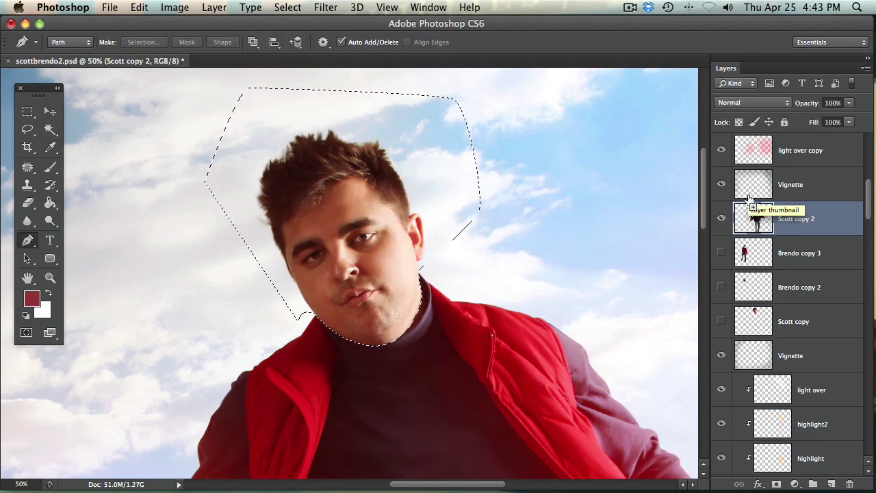
key("BackSpace")
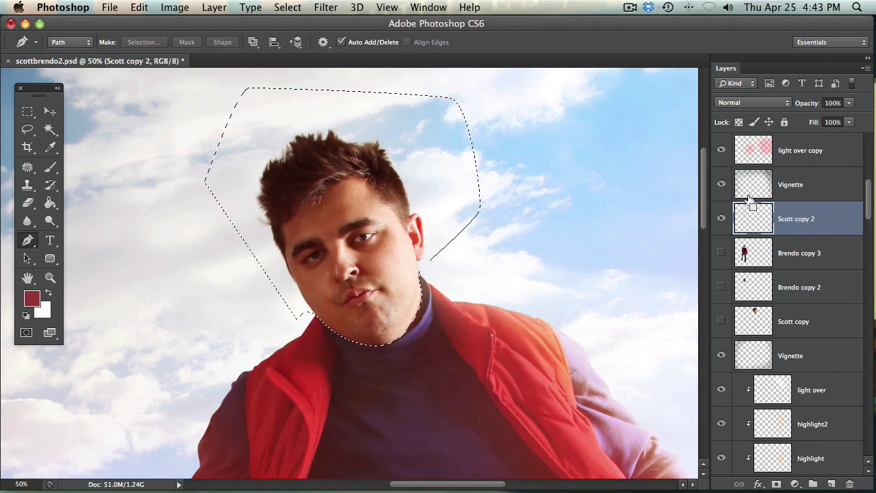
key("super+d")
key("v")
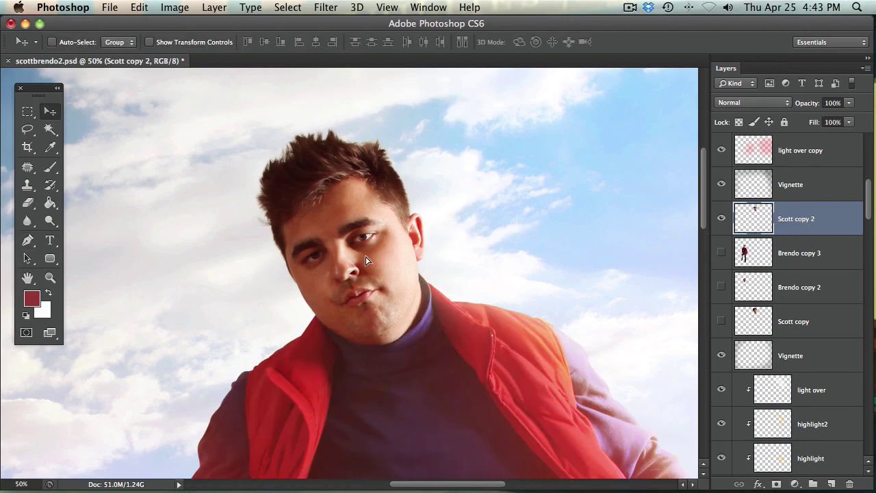
left_click_drag(372, 248, 496, 194)
key("super+z")
key("super+minus")
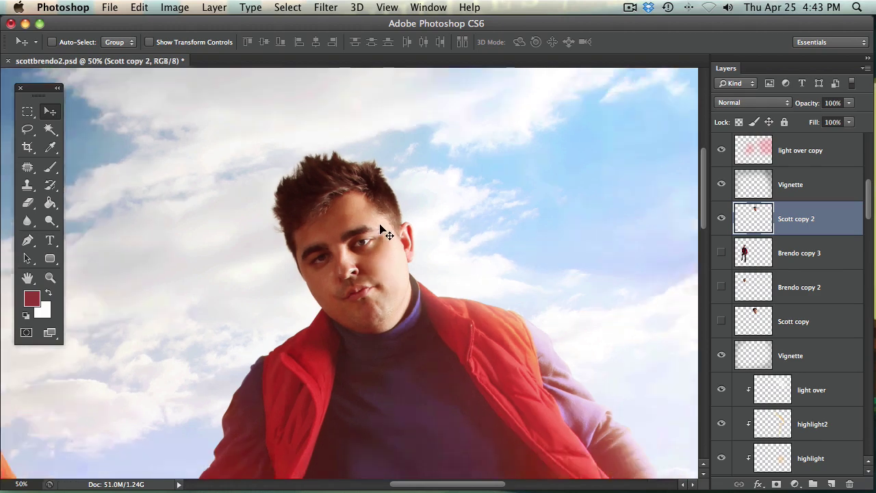
Free-transform the cut-out head much larger and move it up over the neck, then apply it.
key("super+t")
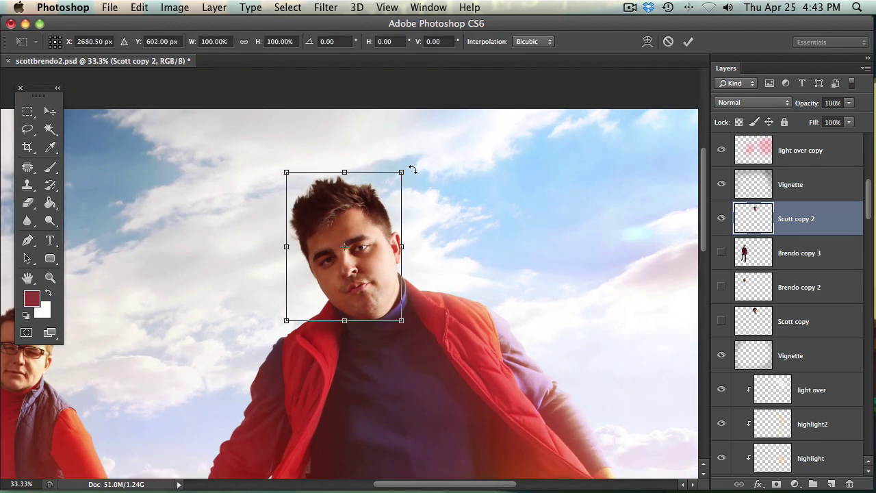
left_click_drag(402, 173, 456, 131)
left_click_drag(412, 239, 381, 239)
left_click_drag(259, 322, 146, 470)
left_click_drag(284, 313, 341, 202)
key("Return")
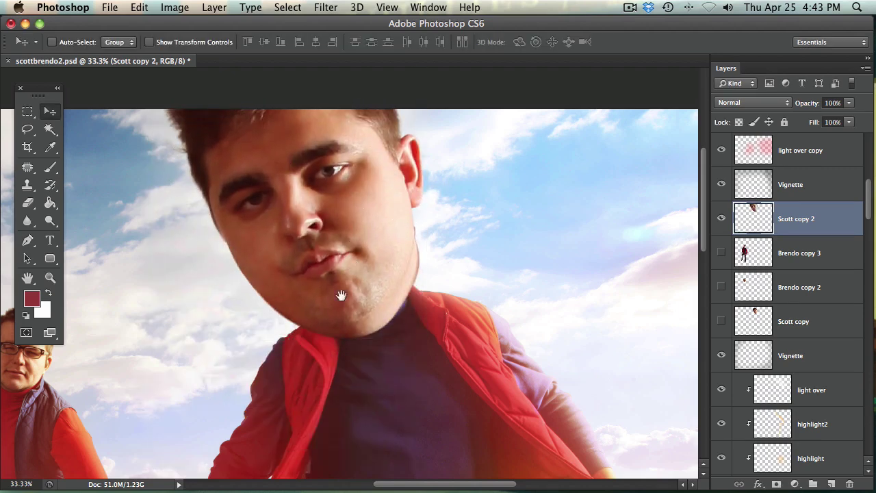
Undo the oversized enlargement and free-transform the head again to about 120%.
scroll(336, 293, "down", 3)
scroll(336, 293, "right", 2)
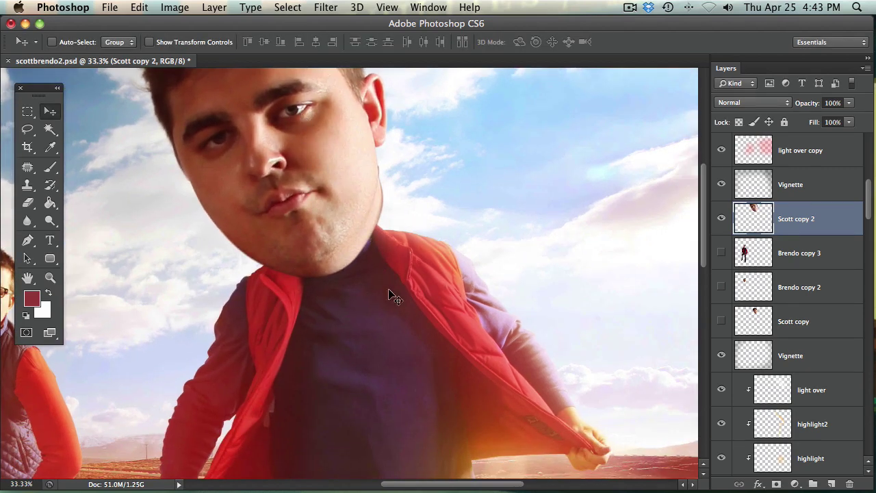
scroll(303, 244, "up", 3)
scroll(332, 274, "left", 2)
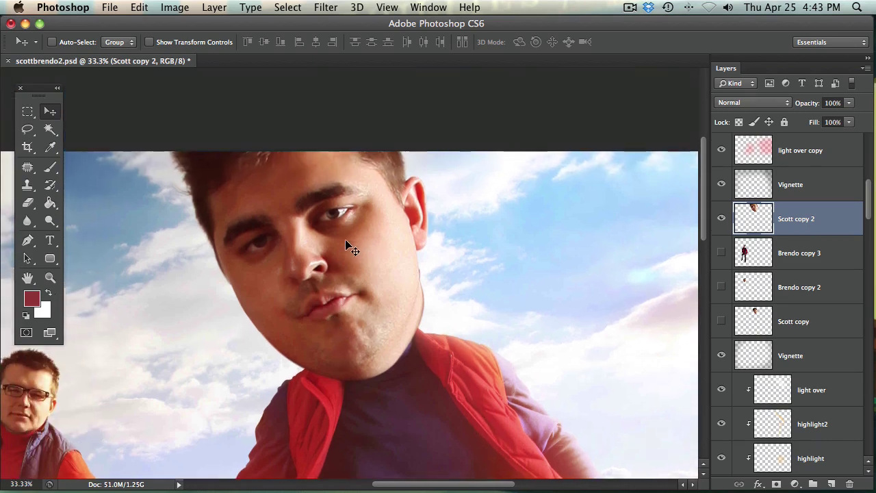
scroll(349, 249, "down", 4)
scroll(349, 249, "right", 2)
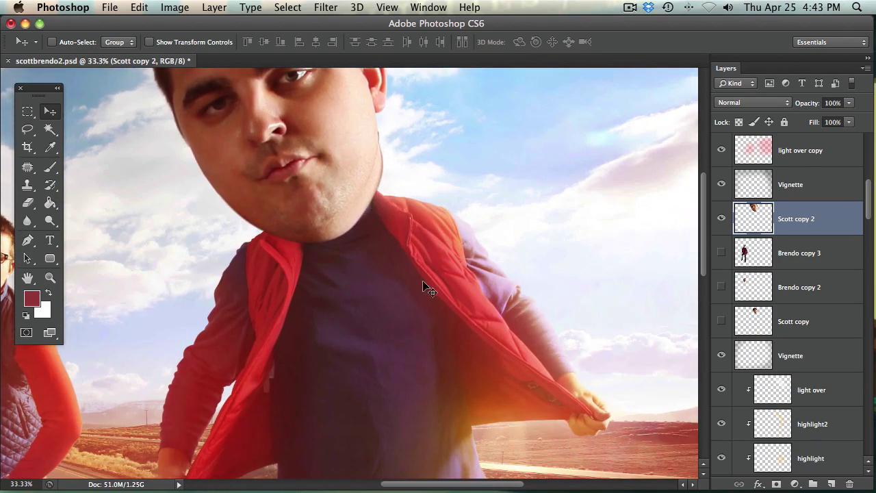
left_click_drag(311, 189, 321, 265)
key("super+z")
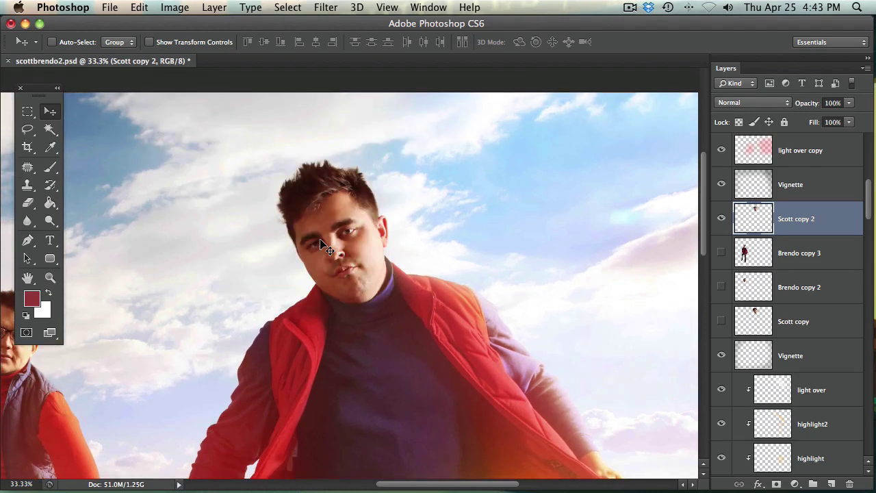
key("super+t")
left_click_drag(386, 156, 424, 106)
Commit the enlarged head's new size and move it onto the neck.
mouse_move(377, 183)
left_mouse_down()
mouse_move(365, 182)
mouse_move(367, 175)
mouse_move(364, 182)
left_mouse_up()
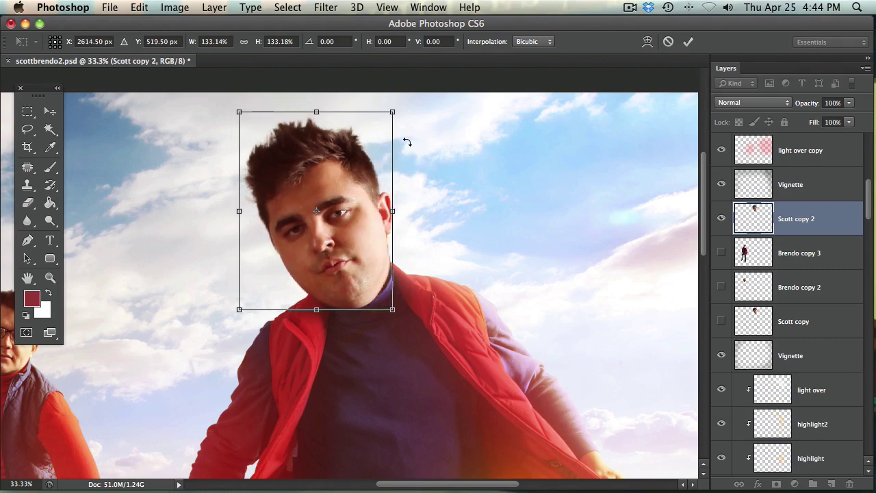
key("Return")
key("super+equal")
key("super+equal")
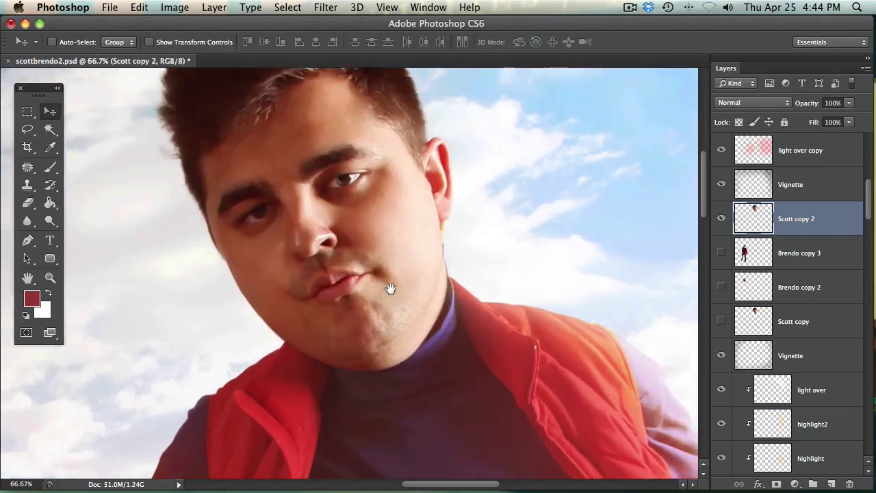
left_click_drag(362, 286, 388, 261)
Toggle the Scott copy 2 head off and on to compare, then shift it slightly down and left.
left_click(721, 218)
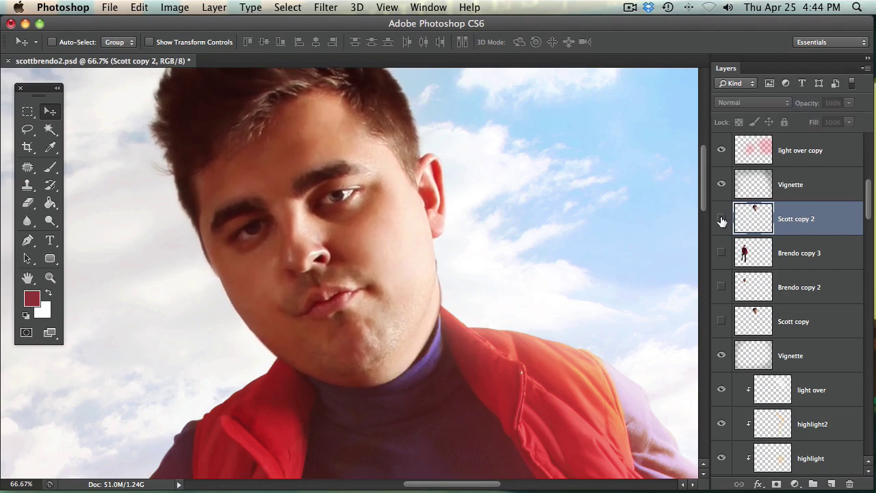
key("super+equal")
left_click_drag(417, 231, 339, 191)
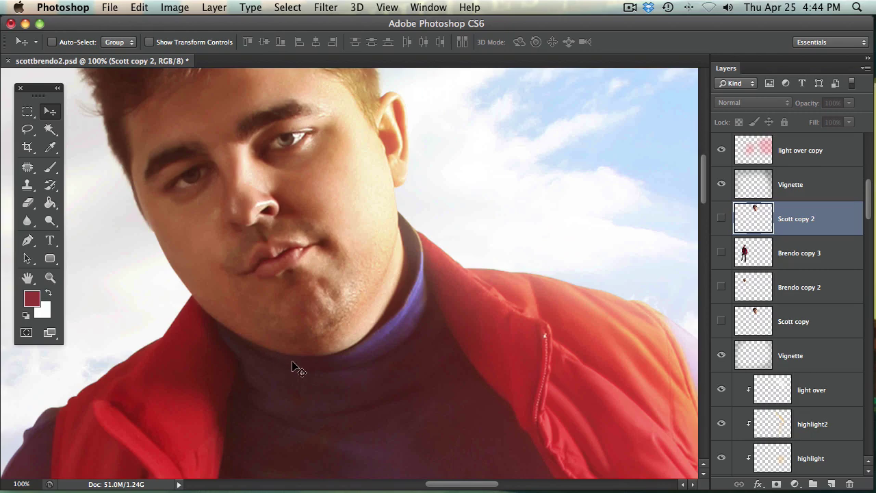
left_click(718, 219)
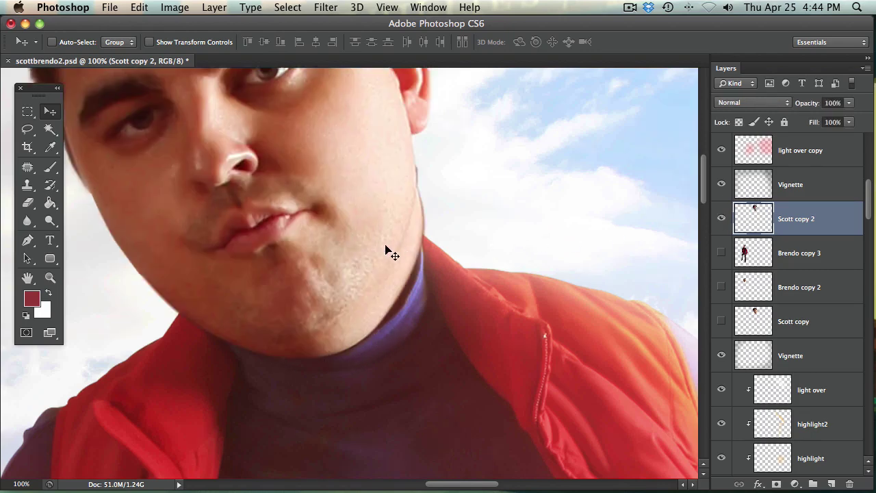
left_click_drag(386, 246, 354, 272)
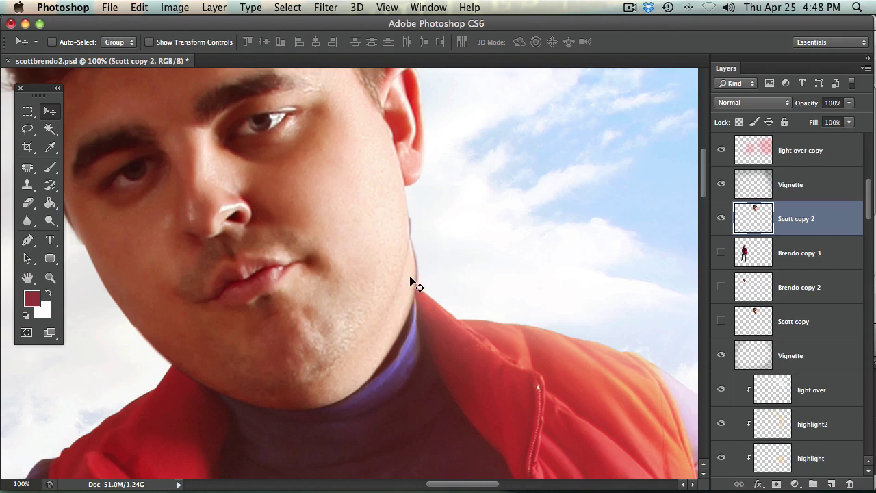
In Liquify, push in the right edge of the head's jaw with Forward Warp and apply it.
left_click(326, 8)
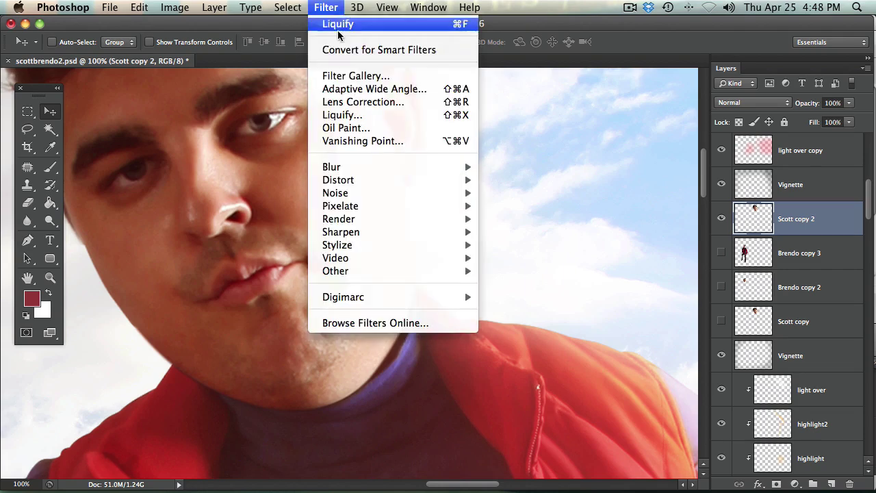
left_click(392, 115)
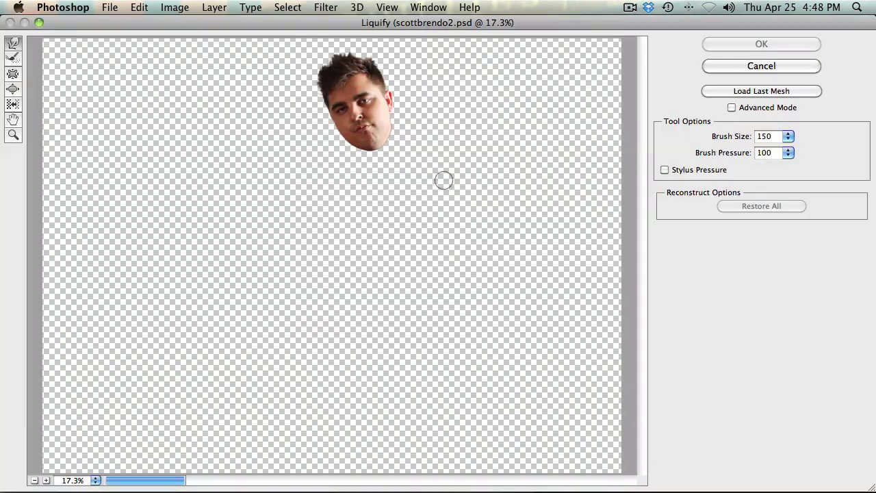
key("super+plus")
scroll(366, 348, "up", 5)
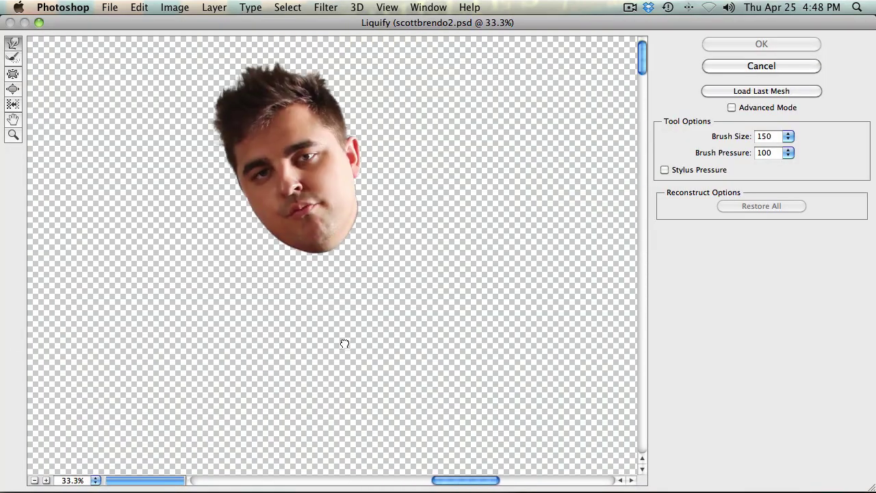
key("super+plus")
key("super+plus")
scroll(358, 250, "up", 1)
key("super+plus")
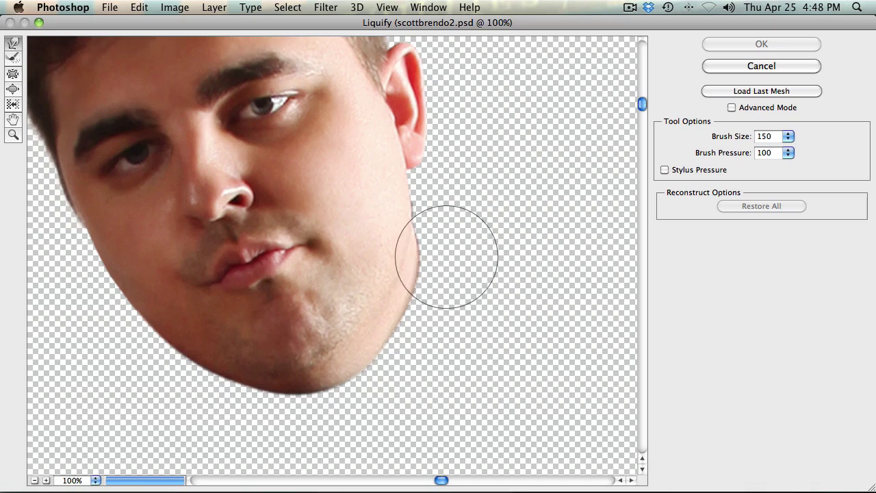
left_click_drag(438, 265, 445, 271)
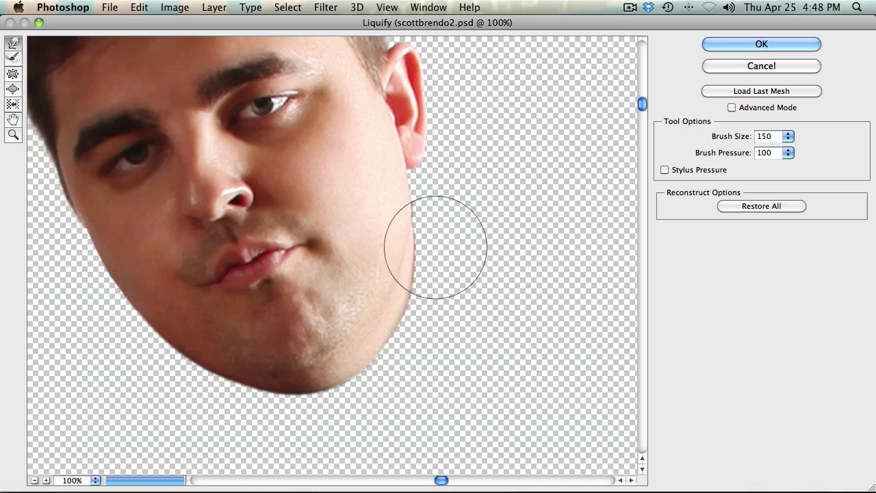
left_click(731, 43)
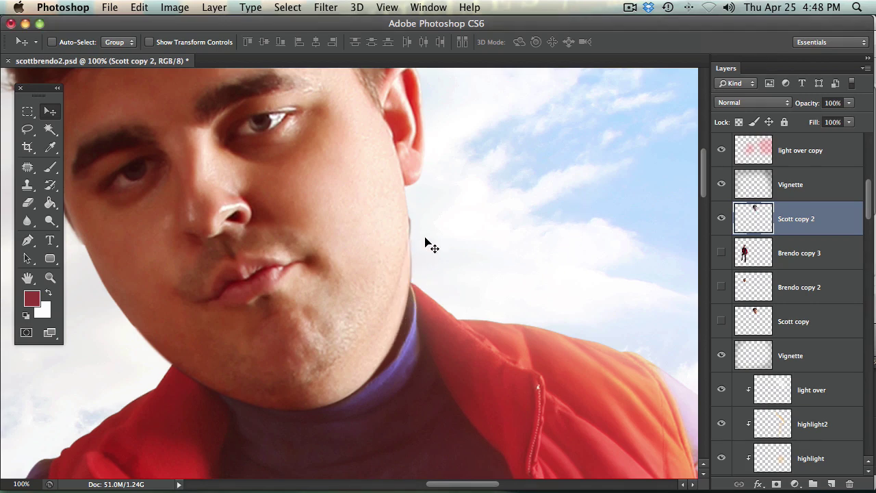
Trace a closed pen path along the head's right jaw edge and out into the sky.
key("p")
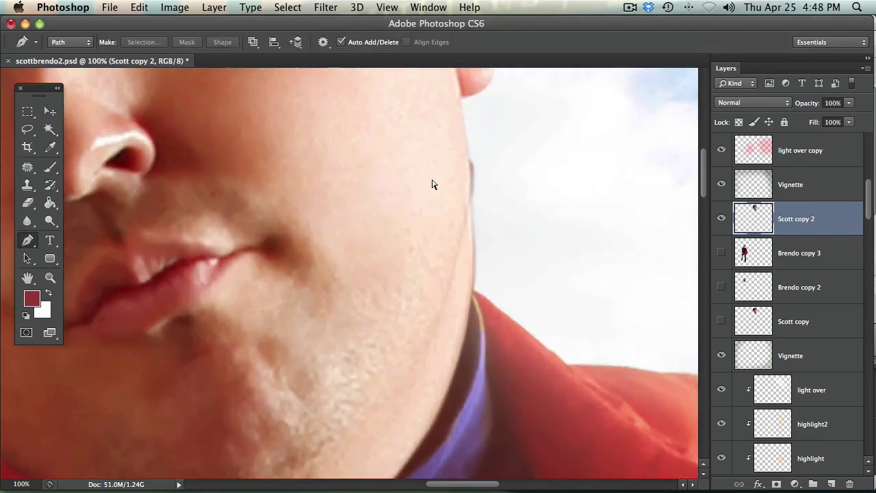
key("super+plus")
left_click(468, 147)
left_click_drag(471, 206, 466, 218)
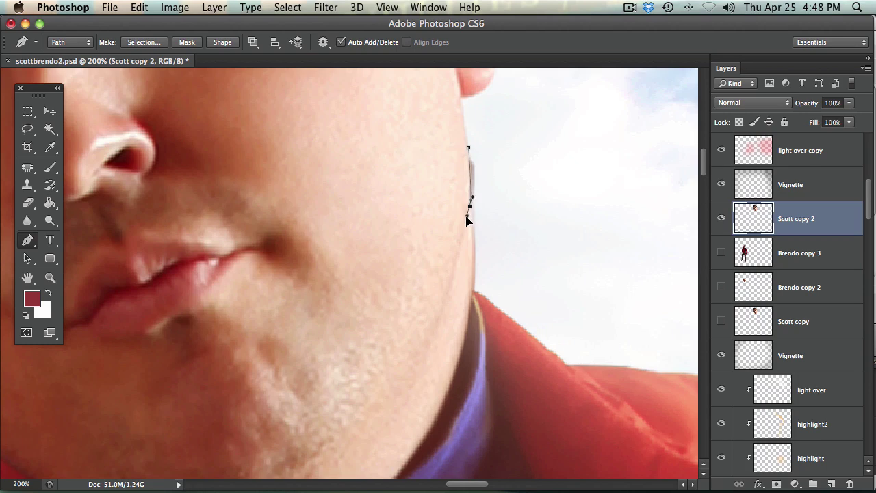
left_click_drag(467, 321, 461, 370)
left_click_drag(526, 282, 527, 248)
left_click(535, 179)
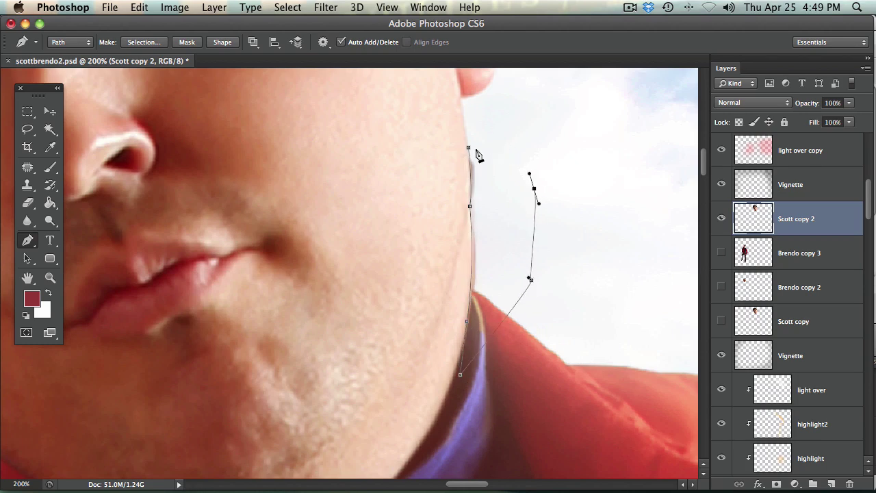
left_click(469, 148)
Convert the jaw path into a selection with a 1 px feather, then deselect.
right_click(495, 209)
left_click(531, 271)
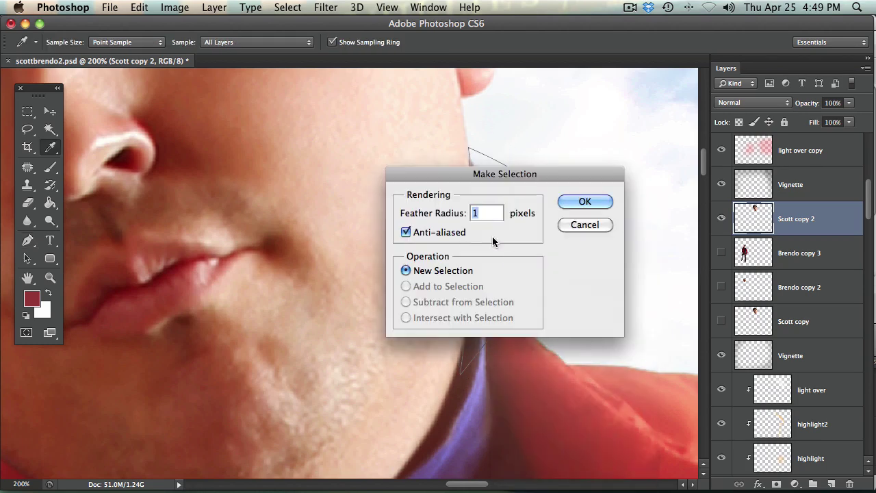
left_click(581, 200)
key("super+d")
key("super+minus")
key("super+minus")
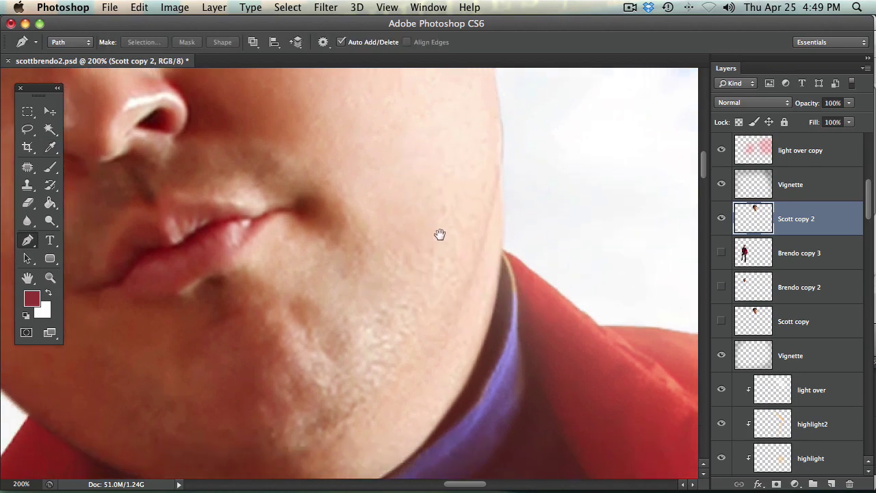
Nudge the Scott copy 2 head a few pixels right onto the neck, then zoom out to the full composite.
key("v")
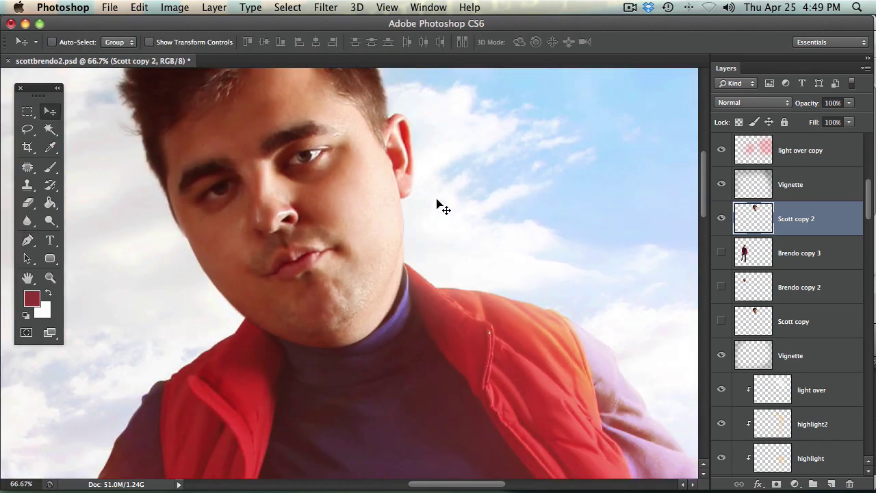
key("super+plus")
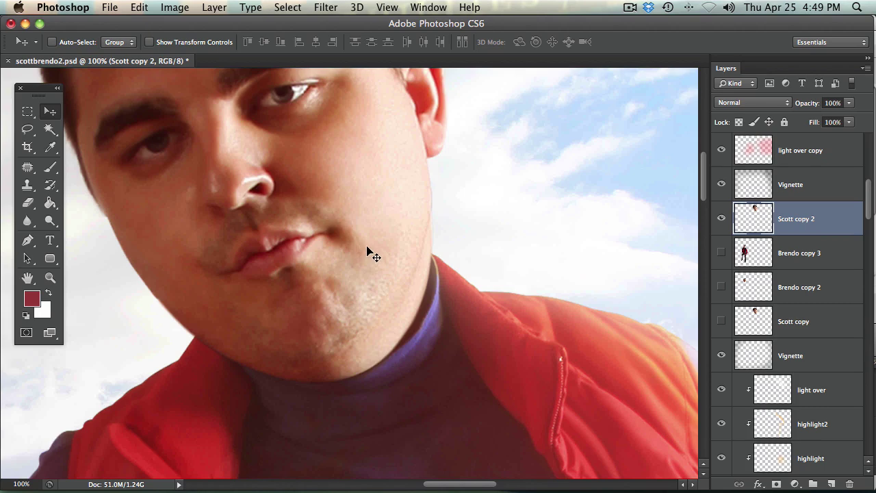
left_click_drag(368, 251, 373, 251)
key("super+z")
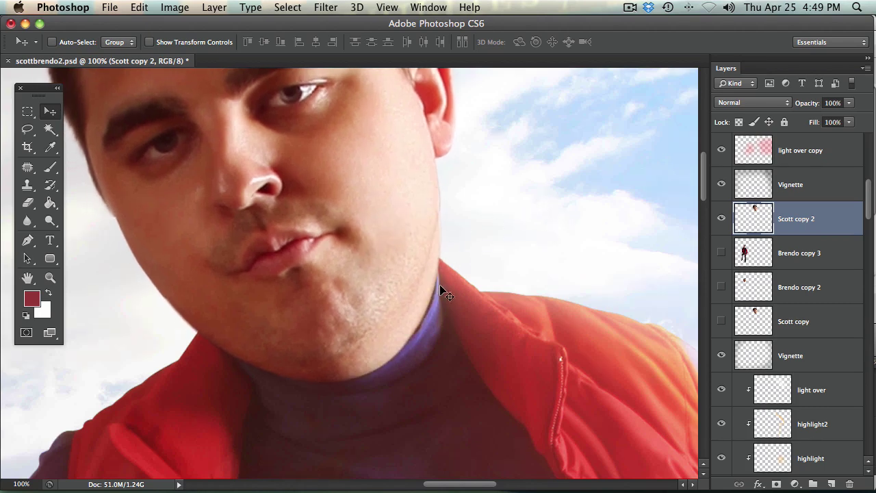
key("super+z")
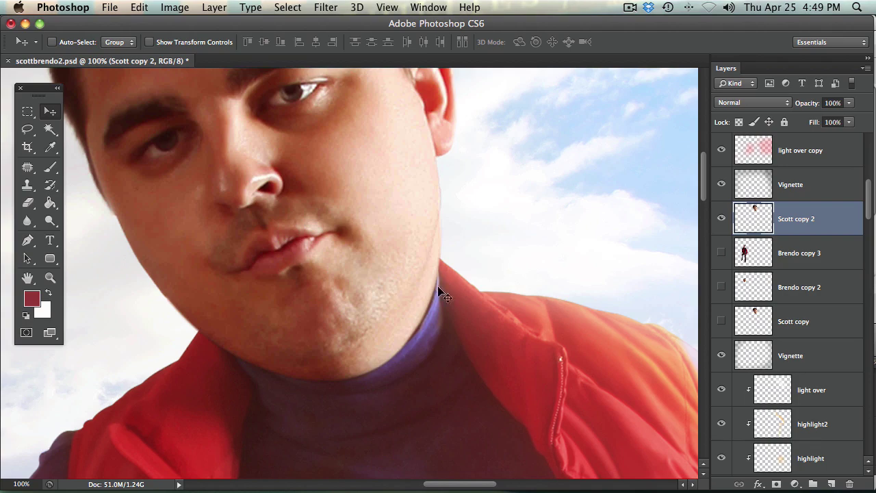
key("super+minus")
key("super+minus")
key("super+minus")
key("super+minus")
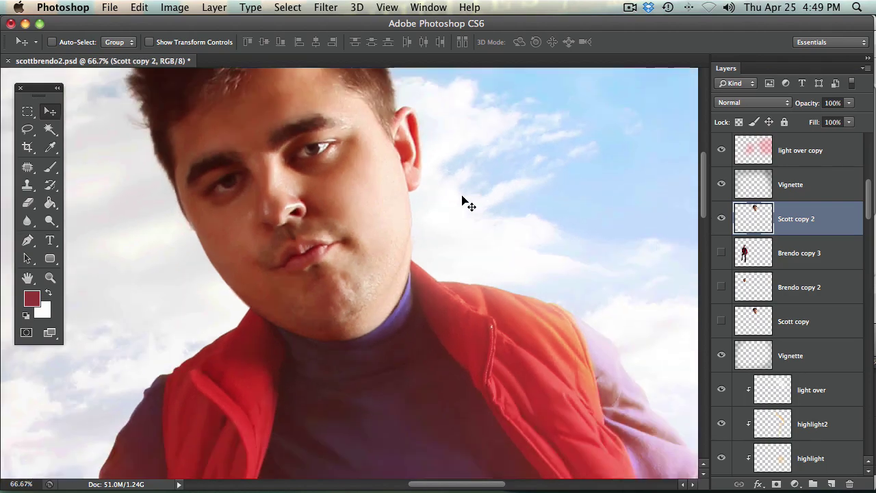
key("super+minus")
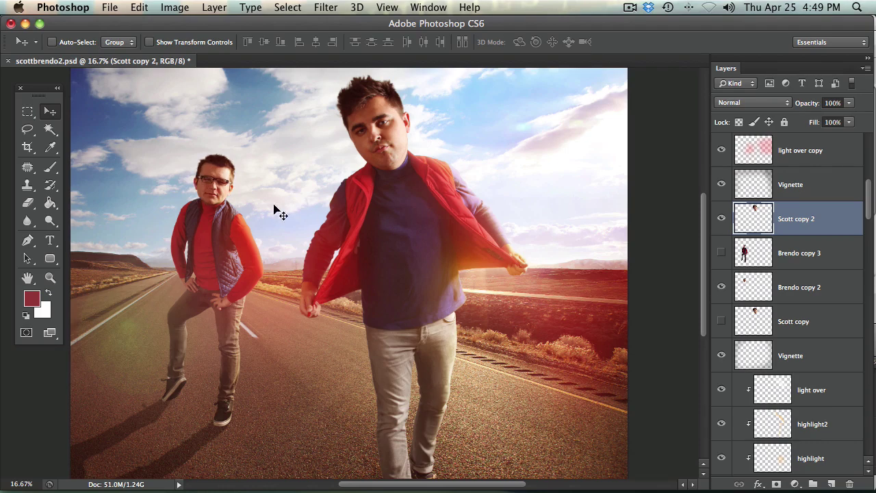
key("super+plus")
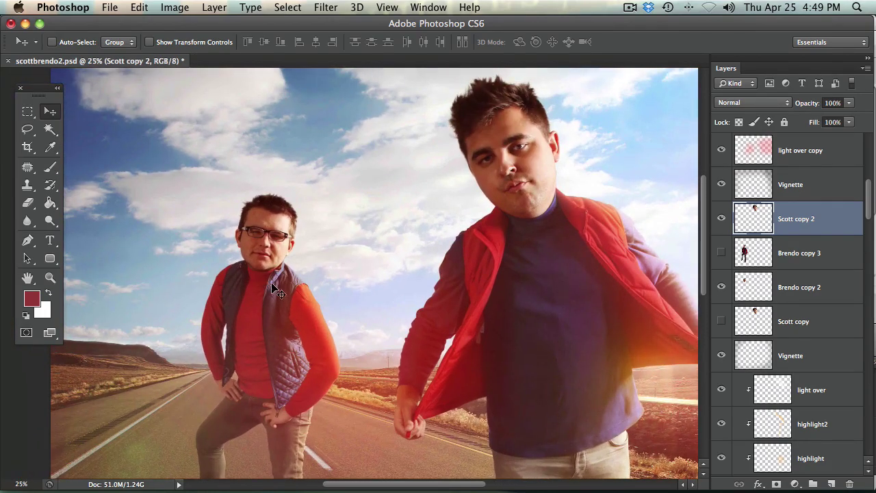
key("super+plus")
scroll(233, 267, "left", 3)
scroll(233, 267, "up", 1)
key("super+plus")
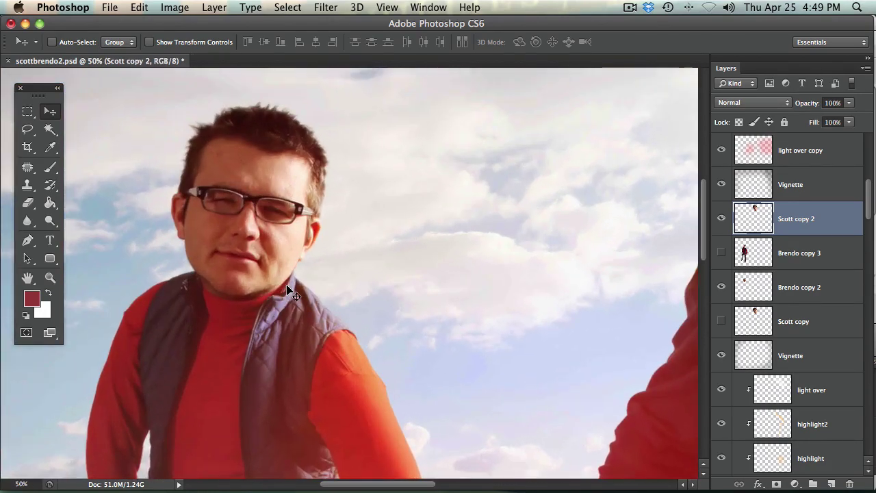
scroll(523, 276, "right", 10)
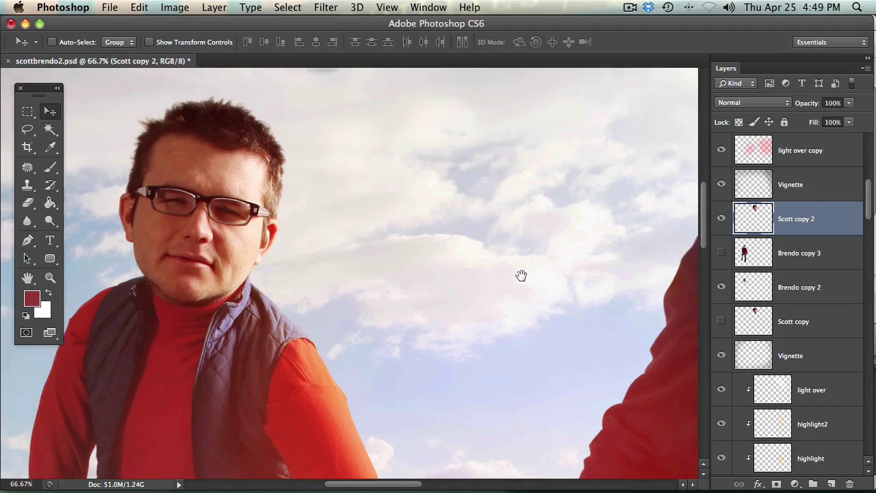
scroll(425, 280, "up", 3)
key("super+minus")
key("super+minus")
key("super+minus")
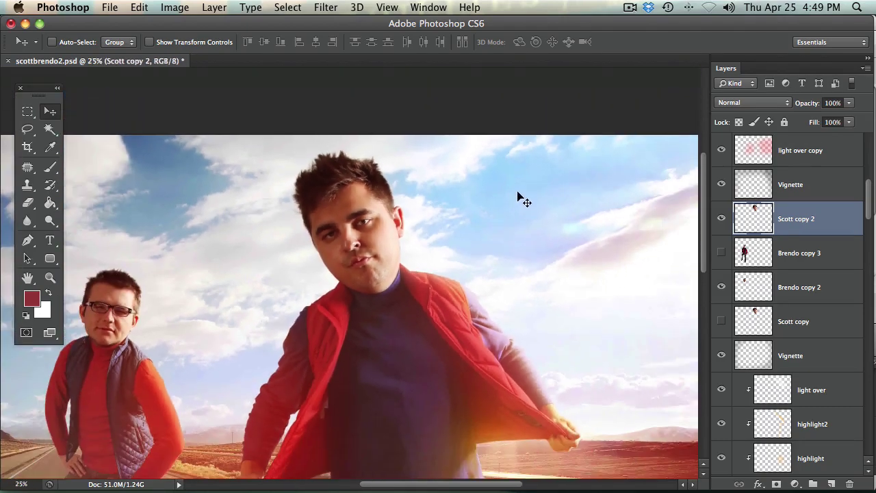
scroll(396, 283, "down", 3)
scroll(396, 282, "left", 3)
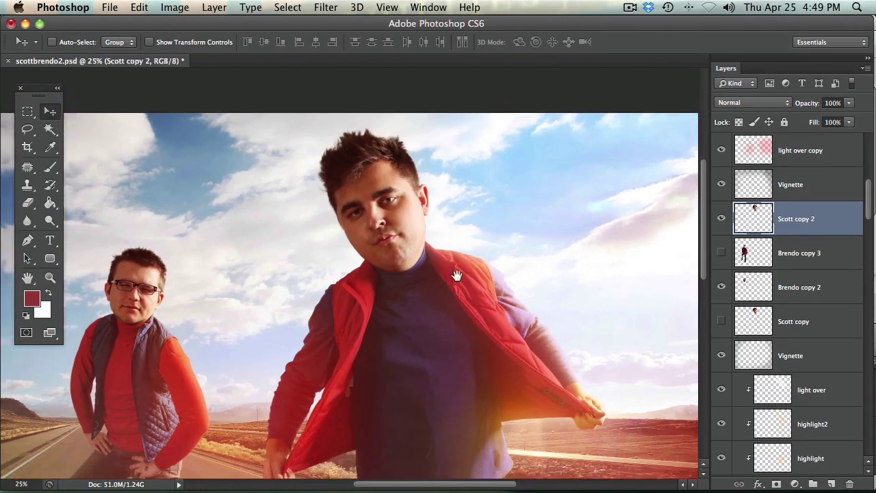